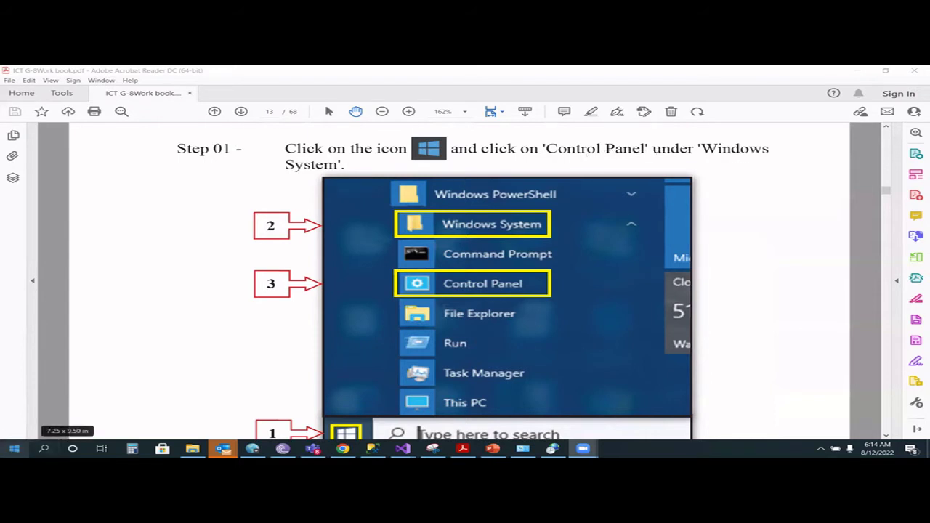
Find the Control Panel entry inside the Windows System folder of the installed apps list.
{"action": "left_click", "coordinate": [14, 448]}
{"action": "scroll", "coordinate": [75, 369], "scroll_direction": "down", "scroll_amount": 20}
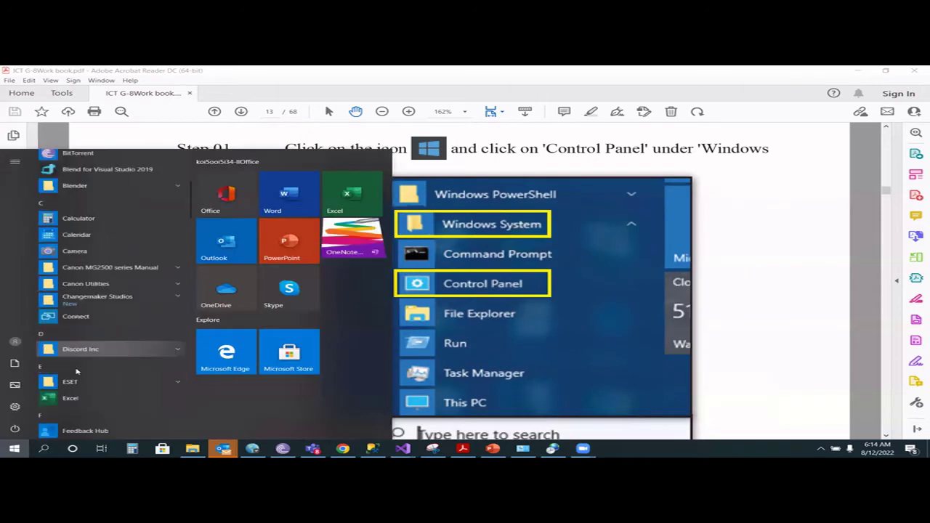
{"action": "scroll", "coordinate": [73, 418], "scroll_direction": "down", "scroll_amount": 3}
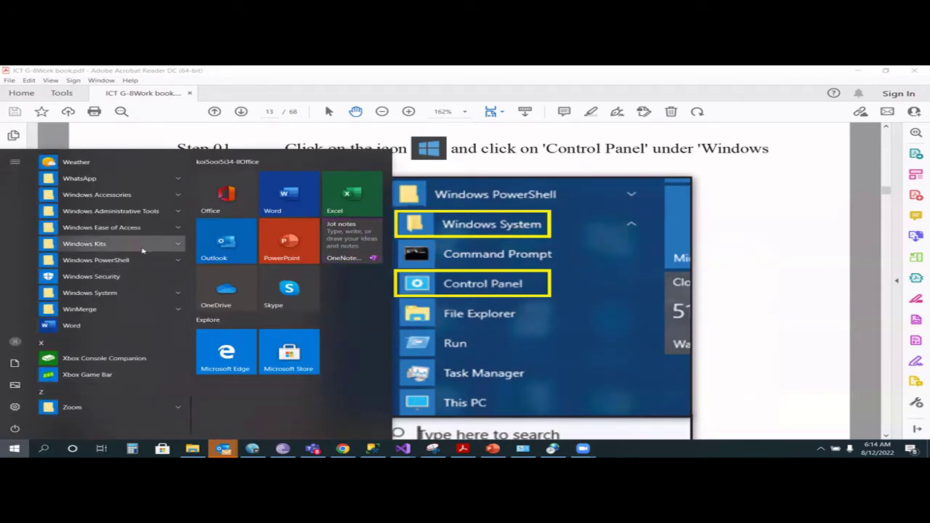
{"action": "left_click", "coordinate": [176, 294]}
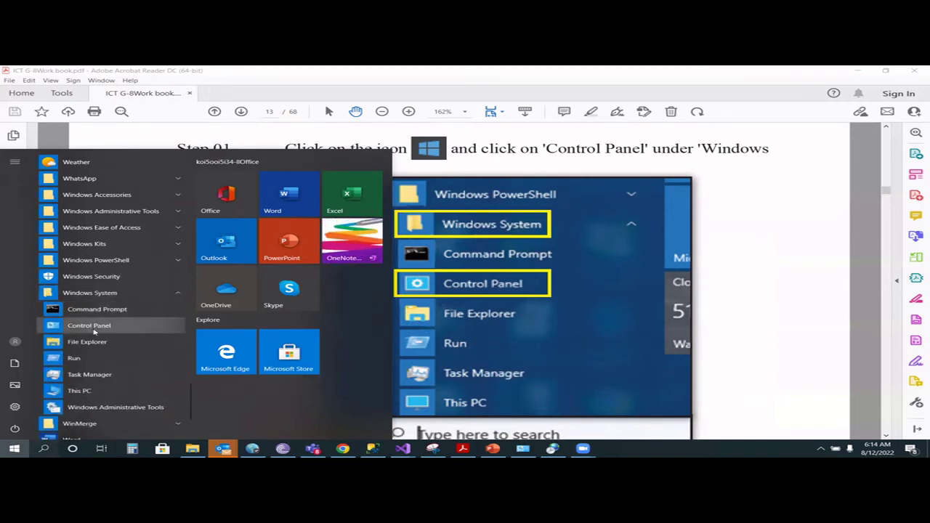
Search Windows for "contr" and open Control Panel from the results.
{"action": "left_click", "coordinate": [44, 448]}
{"action": "type", "text": "contr"}
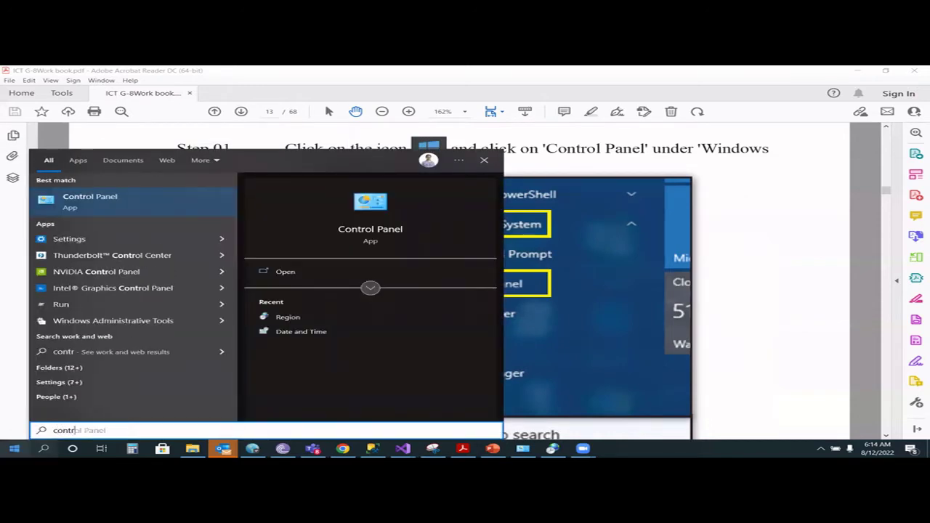
{"action": "left_click", "coordinate": [94, 197]}
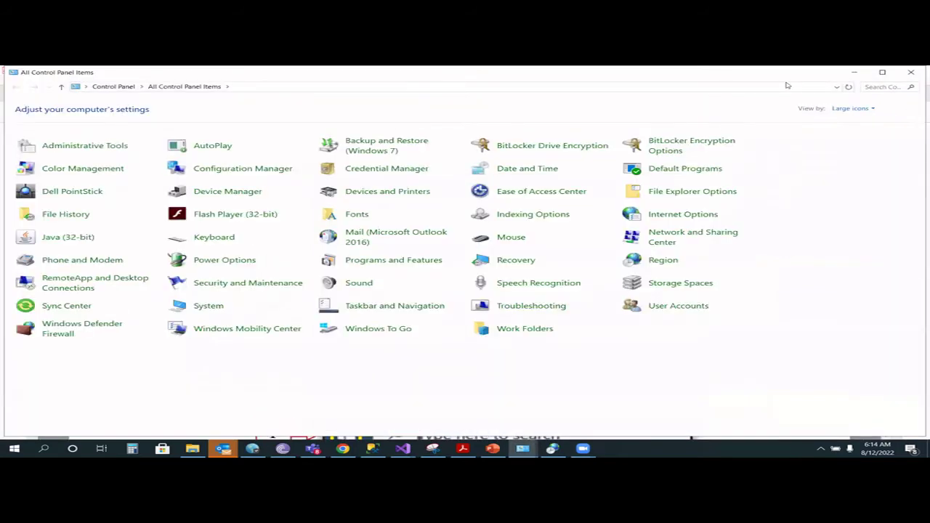
Open the Date and Time settings, review the date and time adjustment dialog, and accept the existing date and time.
{"action": "left_click", "coordinate": [537, 171]}
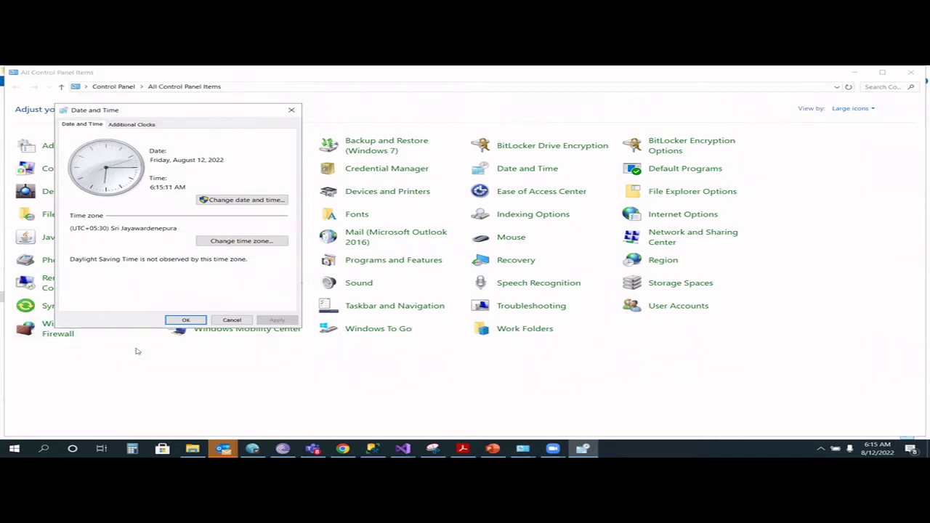
{"action": "left_click", "coordinate": [256, 200]}
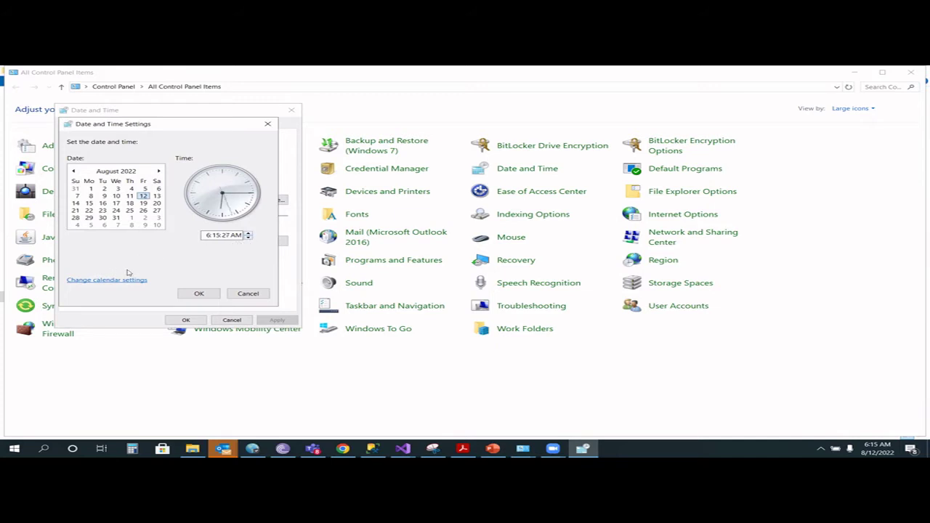
{"action": "left_click", "coordinate": [198, 294]}
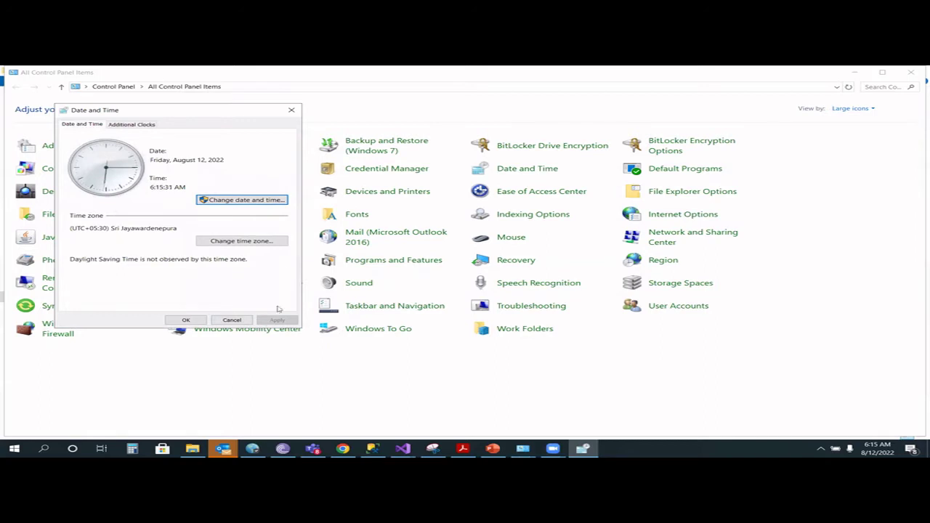
Select (UTC+05:30) Sri Jayawardenepura as the time zone and confirm the Date and Time settings.
{"action": "left_click", "coordinate": [255, 244]}
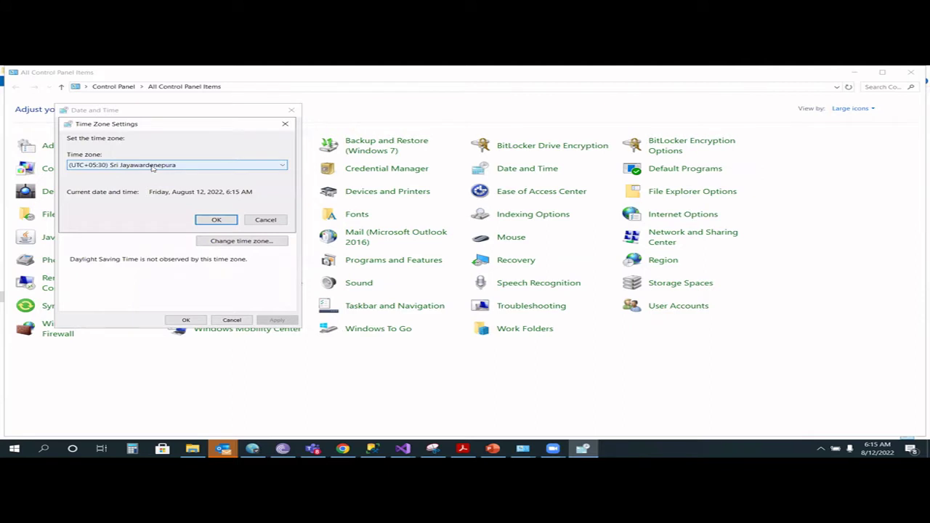
{"action": "left_click", "coordinate": [165, 166]}
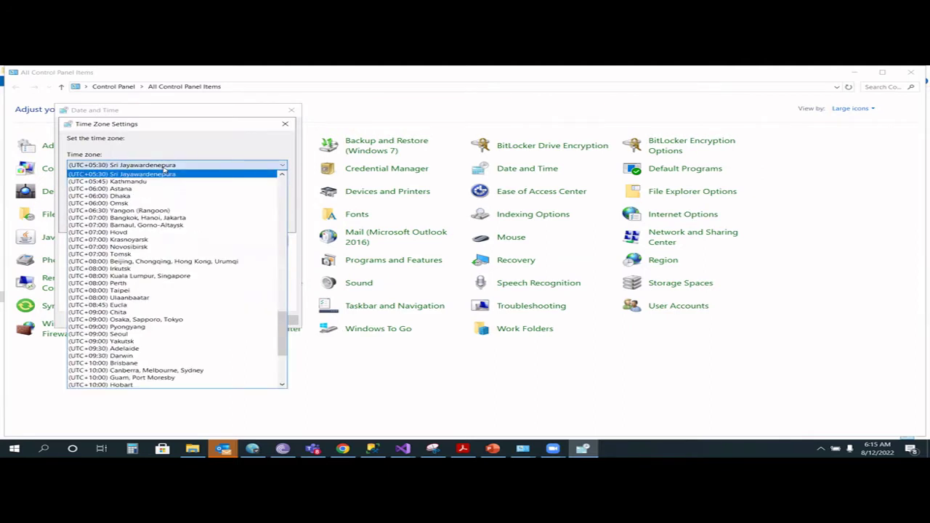
{"action": "left_click", "coordinate": [164, 174]}
{"action": "left_click", "coordinate": [217, 222]}
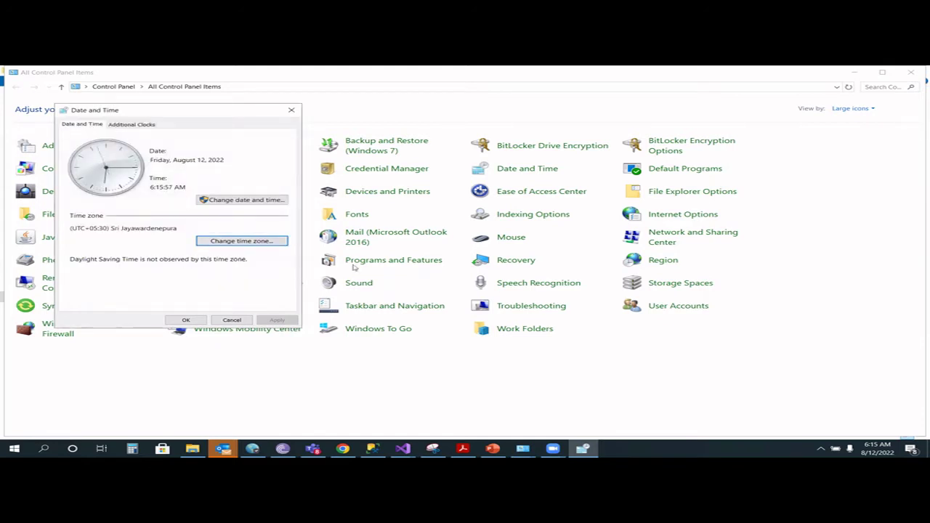
{"action": "left_click", "coordinate": [185, 321]}
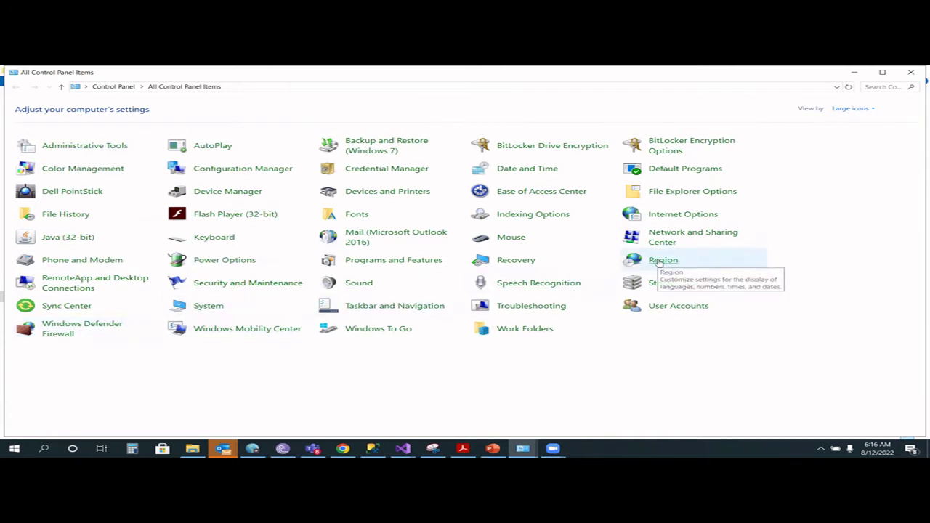
Open the Region settings and examine the format choices for short and long date, short and long time, and first day of week.
{"action": "left_click", "coordinate": [657, 261]}
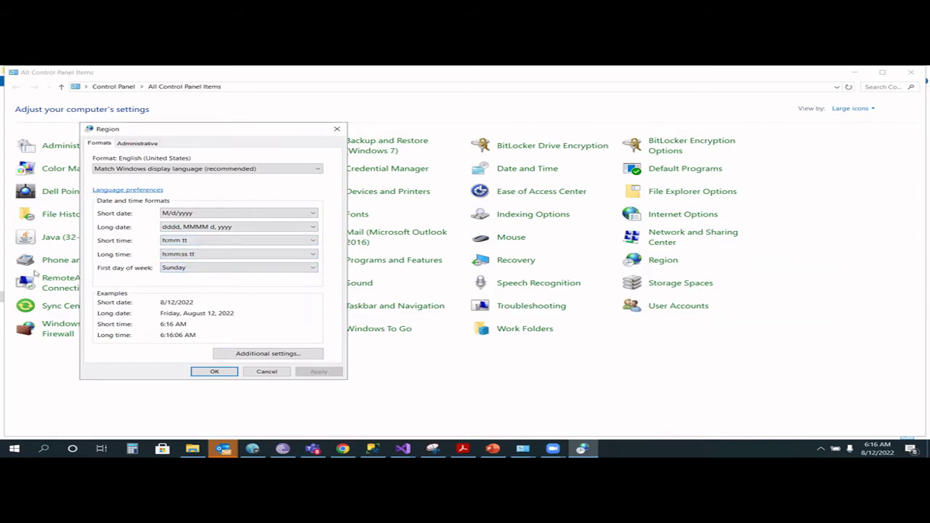
{"action": "left_click", "coordinate": [291, 214]}
{"action": "left_click", "coordinate": [290, 222]}
{"action": "left_click", "coordinate": [290, 226]}
{"action": "left_click", "coordinate": [285, 234]}
{"action": "left_click", "coordinate": [284, 240]}
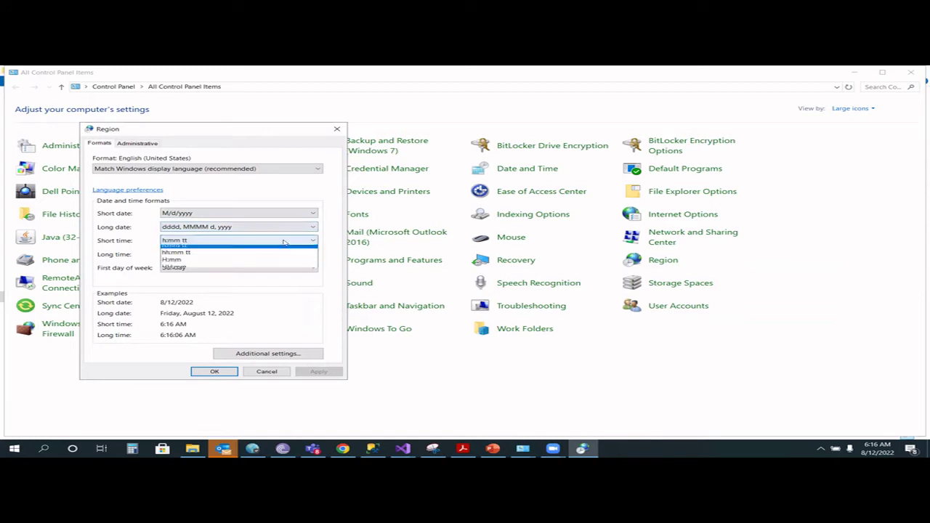
{"action": "left_click", "coordinate": [284, 248]}
{"action": "left_click", "coordinate": [272, 255]}
{"action": "left_click", "coordinate": [273, 260]}
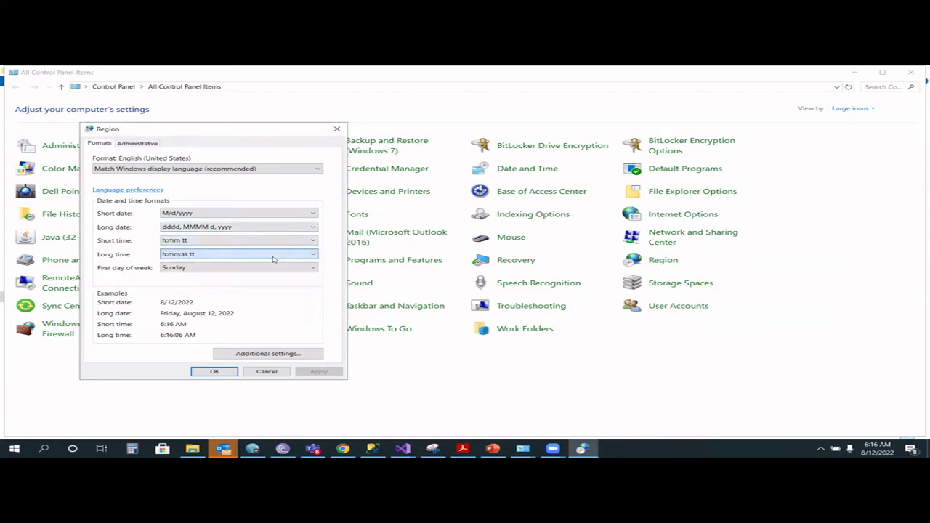
{"action": "left_click", "coordinate": [272, 268]}
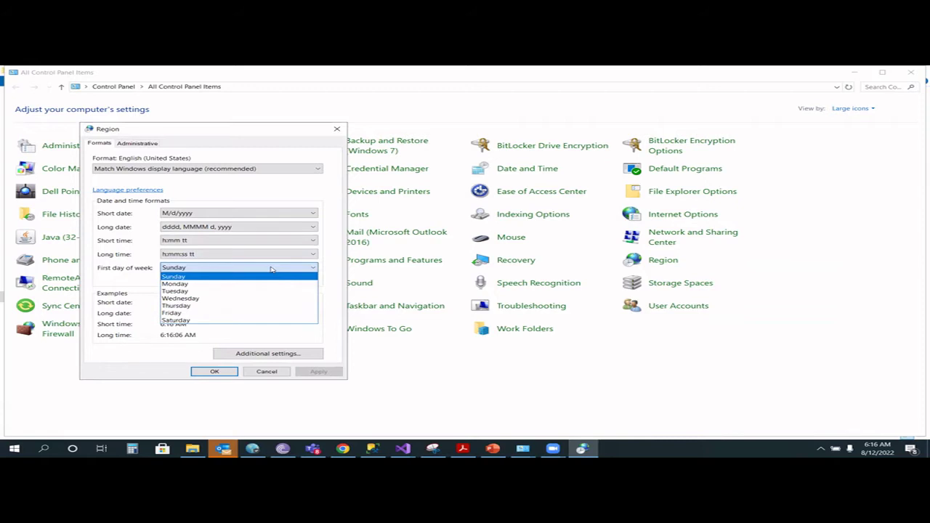
{"action": "left_click", "coordinate": [271, 269]}
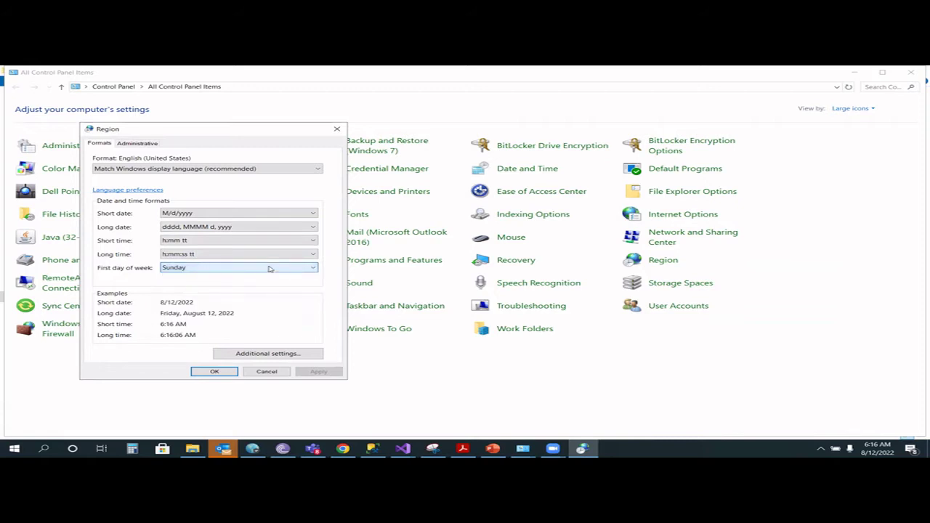
Open the Region's additional format settings and view the digit grouping choices for numbers.
{"action": "left_click", "coordinate": [297, 357]}
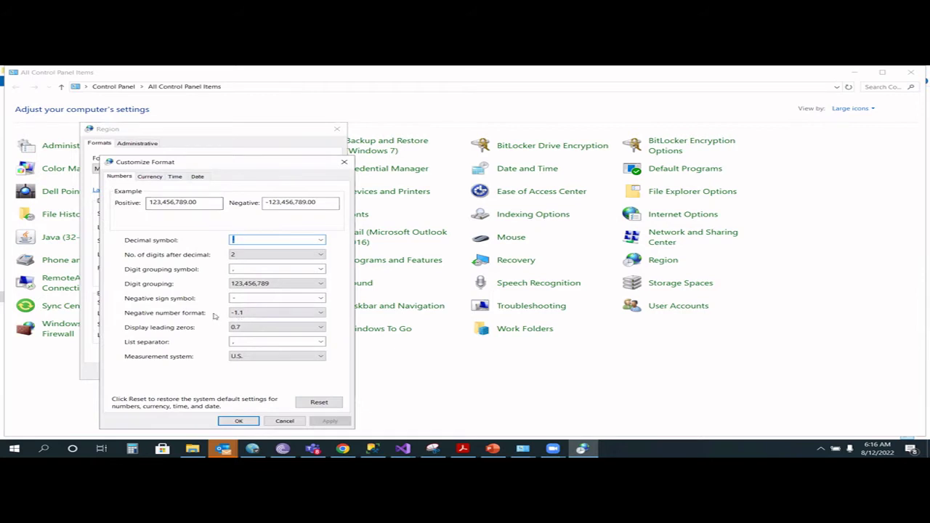
{"action": "left_click", "coordinate": [284, 283]}
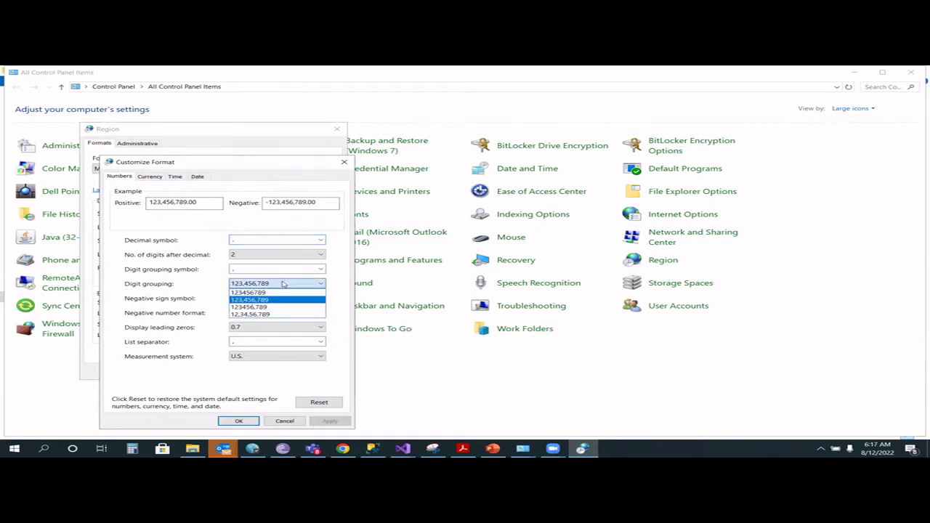
{"action": "left_click", "coordinate": [267, 284]}
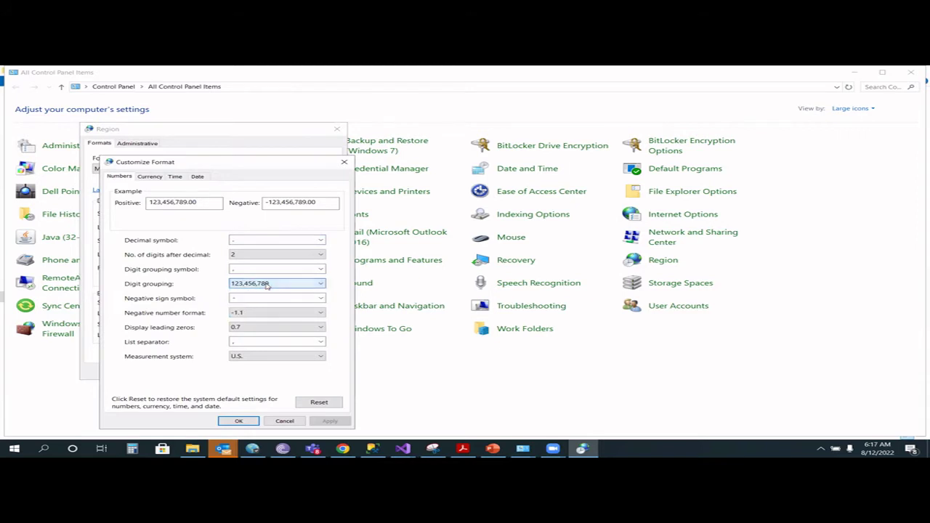
Switch the measurement system to Metric and back to U.S., and apply the customized number format.
{"action": "left_click", "coordinate": [255, 357]}
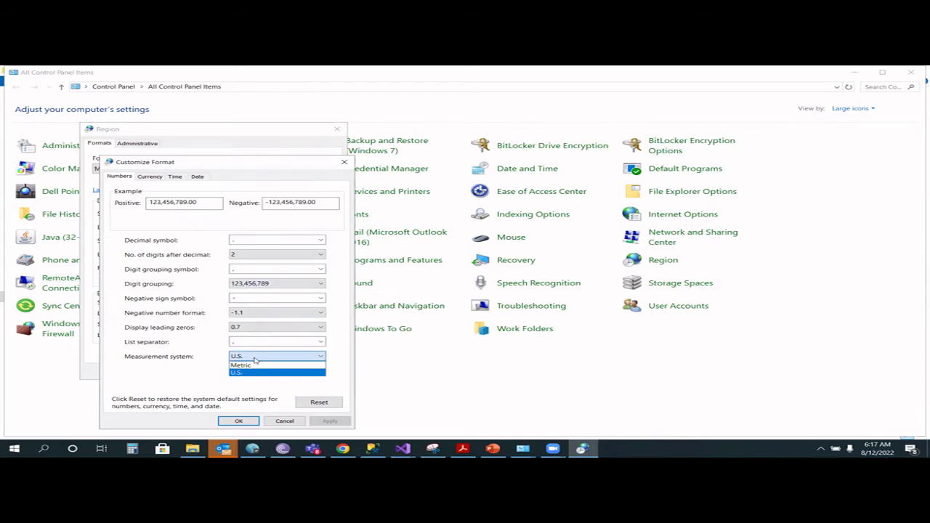
{"action": "left_click", "coordinate": [254, 365]}
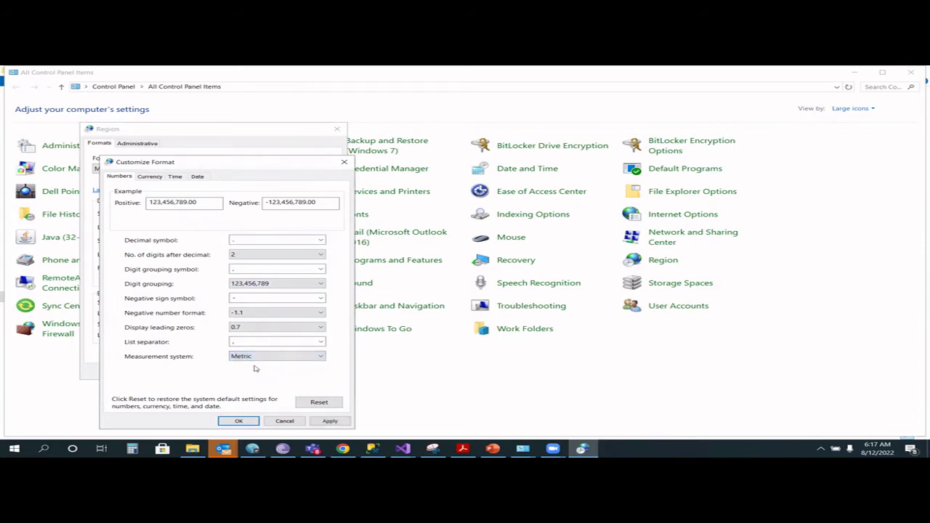
{"action": "left_click", "coordinate": [261, 356]}
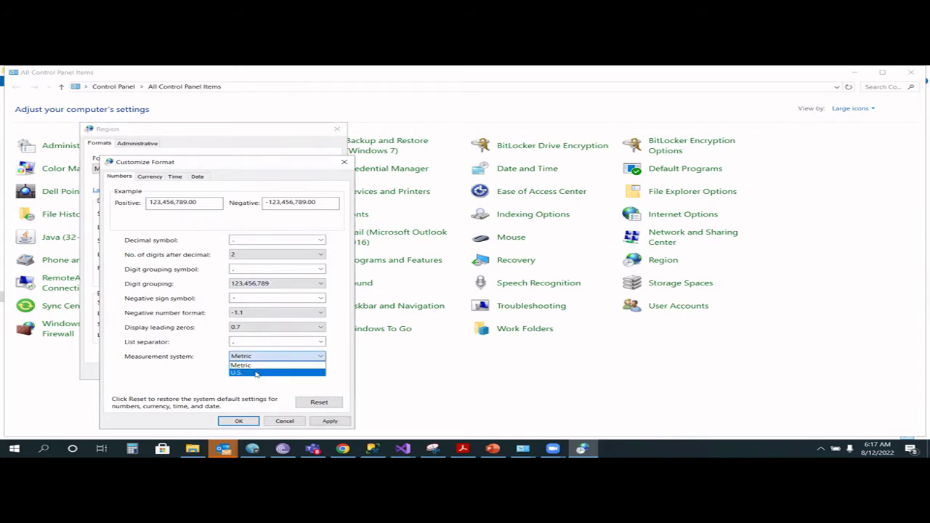
{"action": "left_click", "coordinate": [255, 373]}
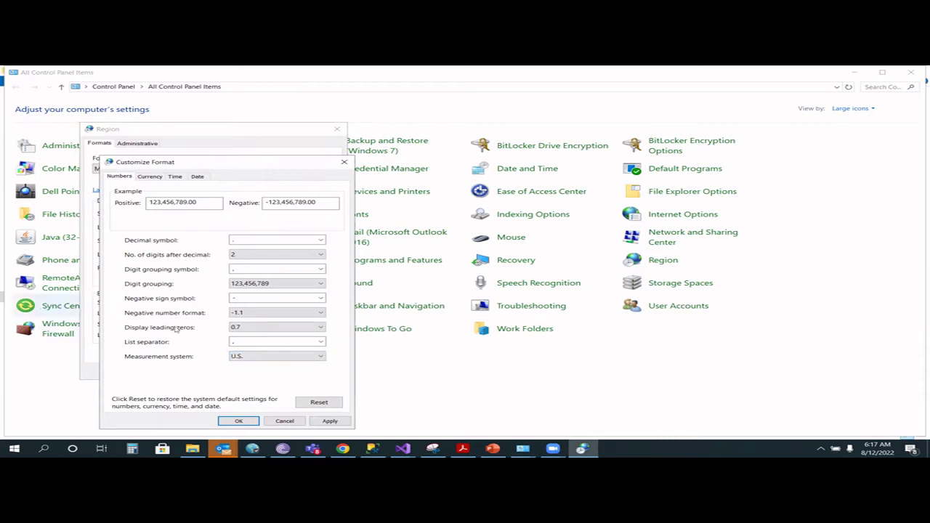
{"action": "left_click", "coordinate": [331, 421]}
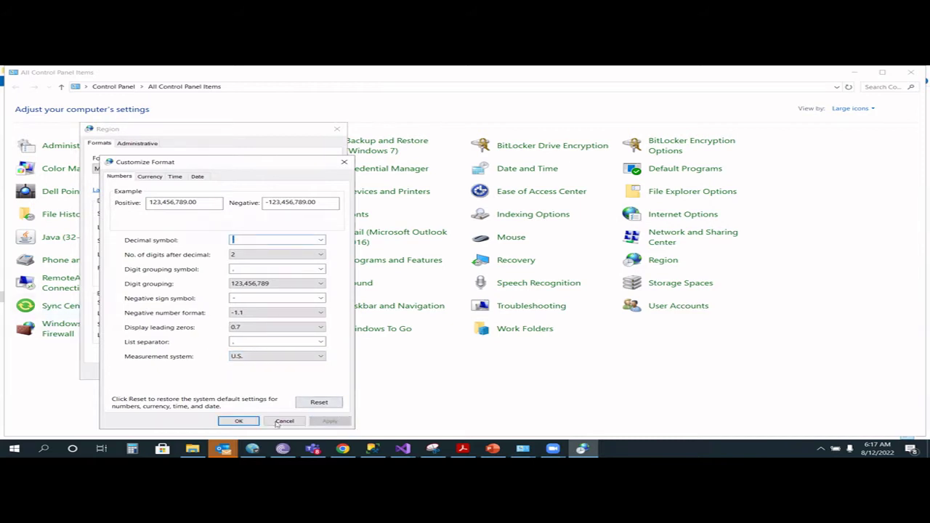
{"action": "left_click", "coordinate": [238, 421]}
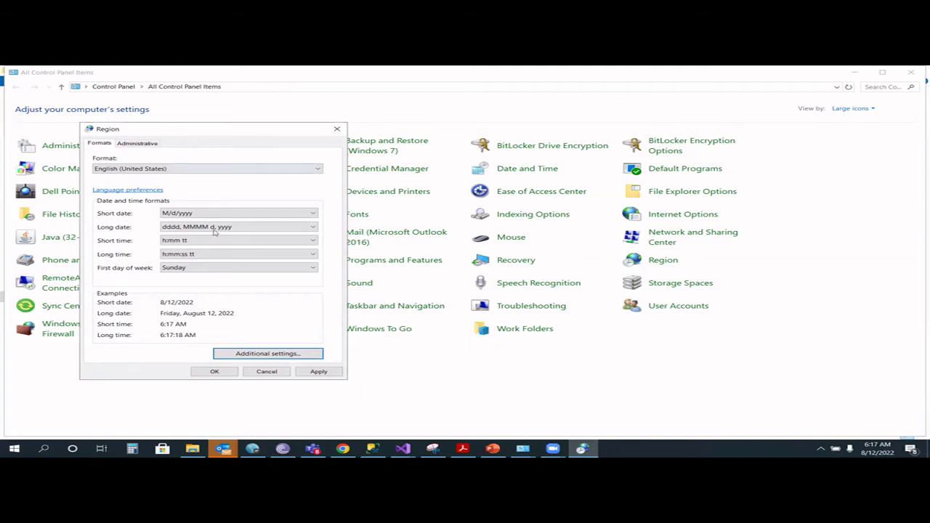
In the additional currency format settings, try Rs. as the currency symbol, reset it to $, and confirm.
{"action": "left_click", "coordinate": [265, 353]}
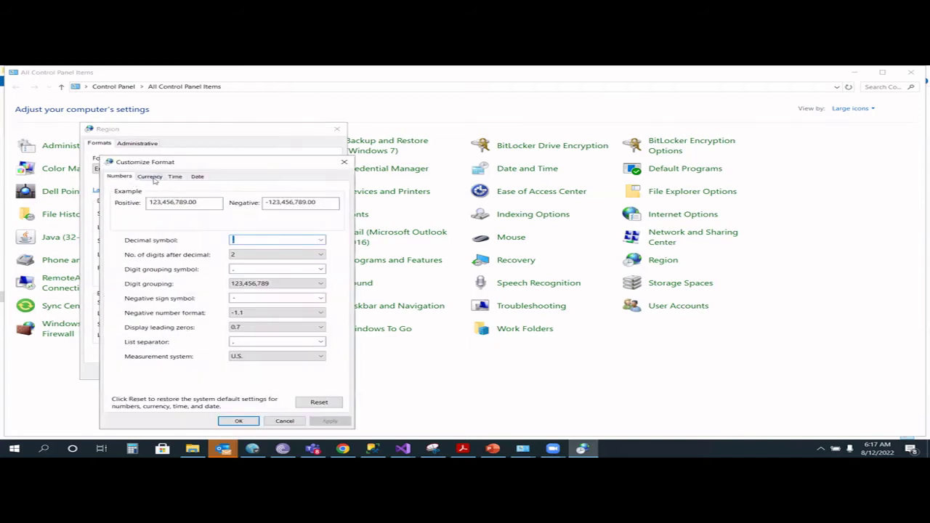
{"action": "left_click", "coordinate": [149, 176]}
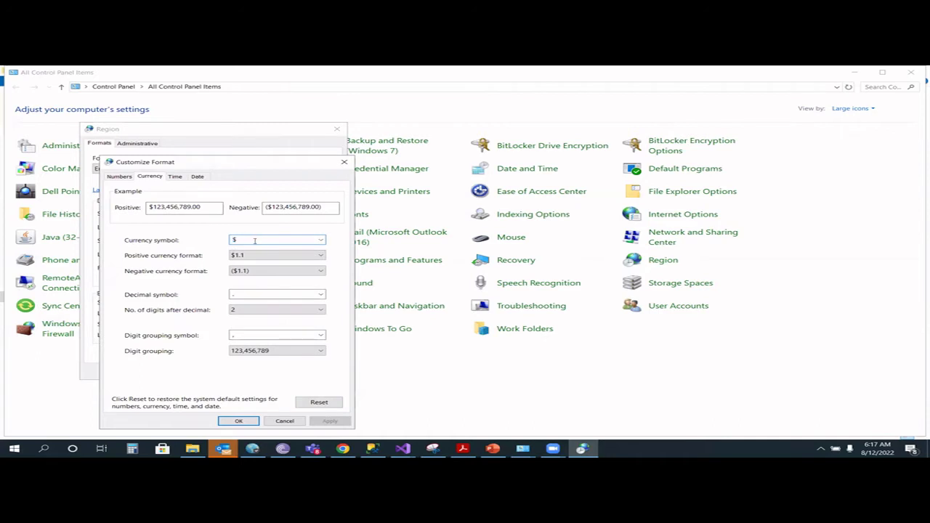
{"action": "type", "text": "Rs."}
{"action": "left_click", "coordinate": [320, 240]}
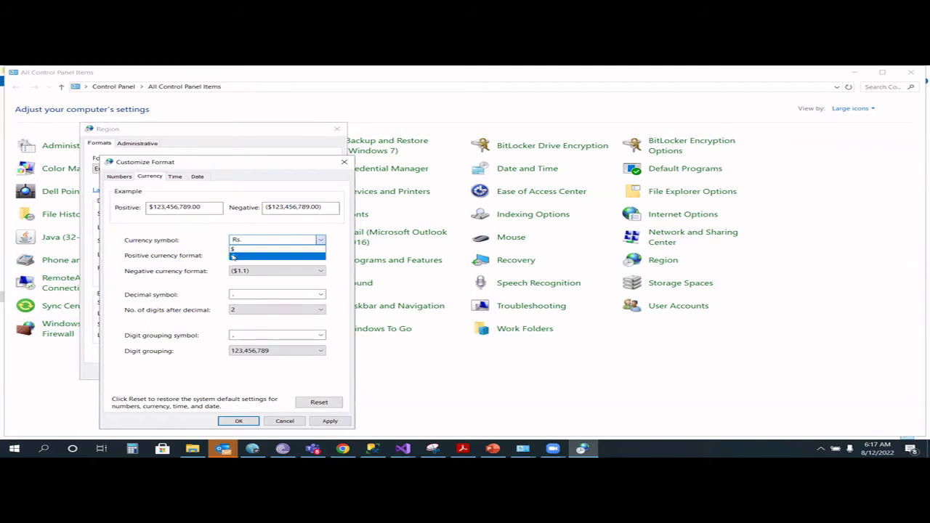
{"action": "left_click", "coordinate": [232, 250]}
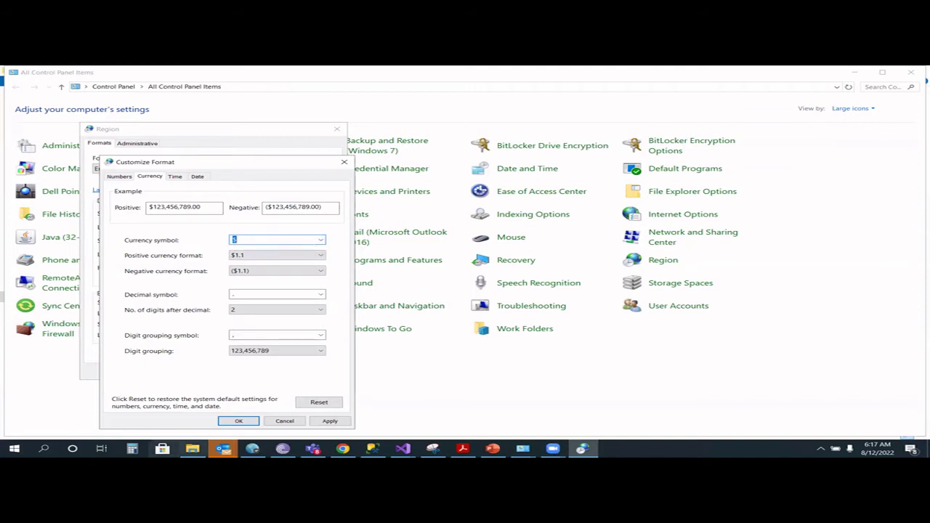
{"action": "left_click", "coordinate": [238, 421]}
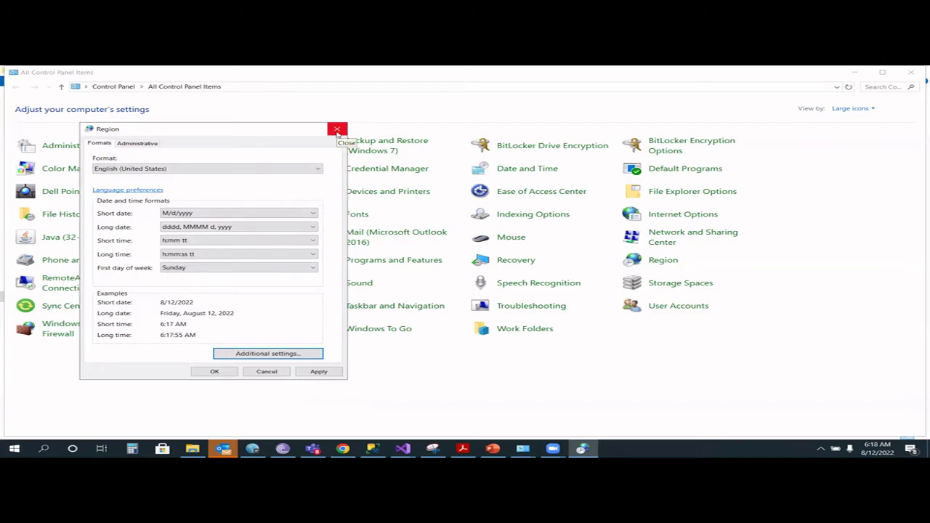
Switch to the ICT G-8Work book PDF in Adobe Acrobat Reader and read Activity 2.2 on computer file attribute configuration.
{"action": "left_click", "coordinate": [268, 353]}
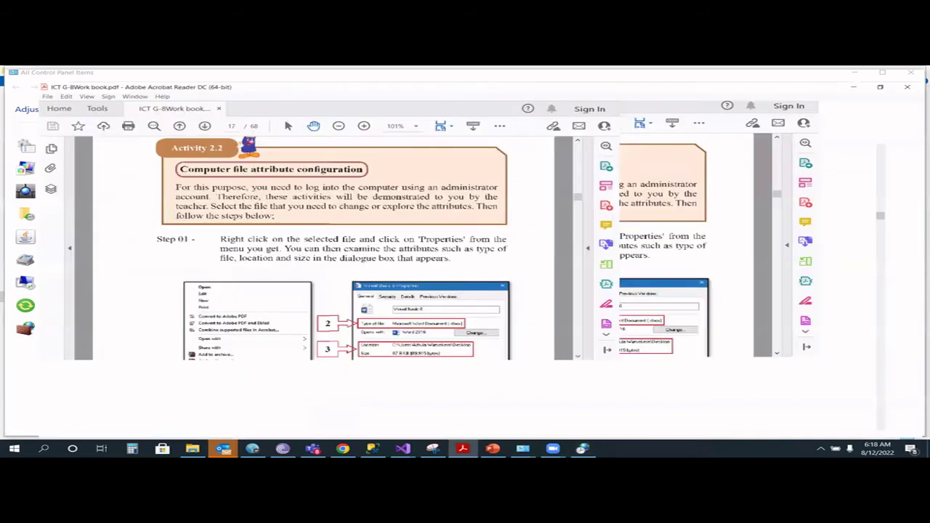
{"action": "key", "text": "ctrl+2"}
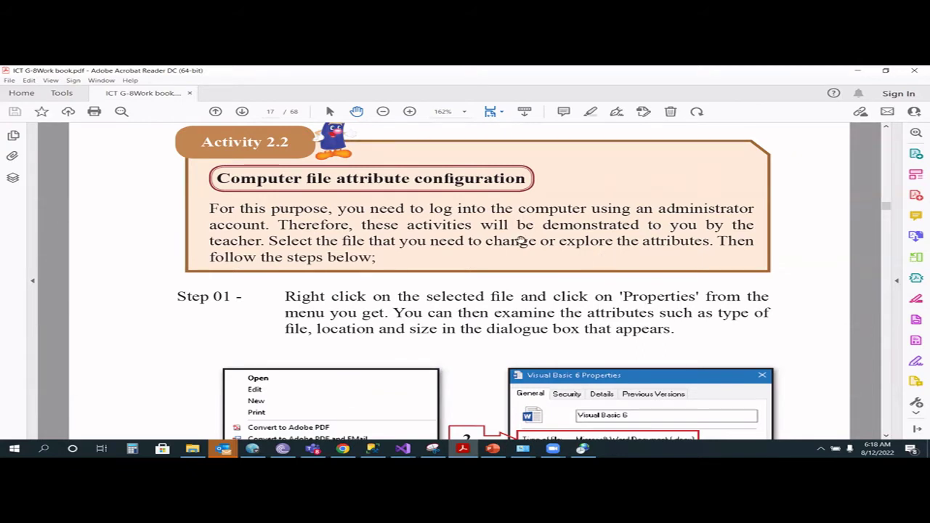
{"action": "scroll", "coordinate": [520, 239], "scroll_direction": "down", "scroll_amount": 3}
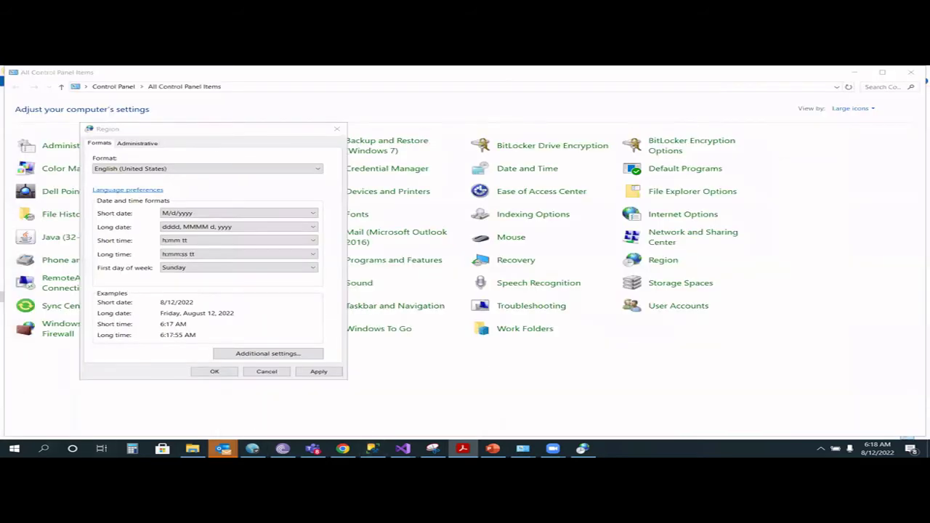
Switch to the text books folder in File Explorer and open the properties of ICT G-8Work book.pdf.
{"action": "left_click", "coordinate": [193, 448]}
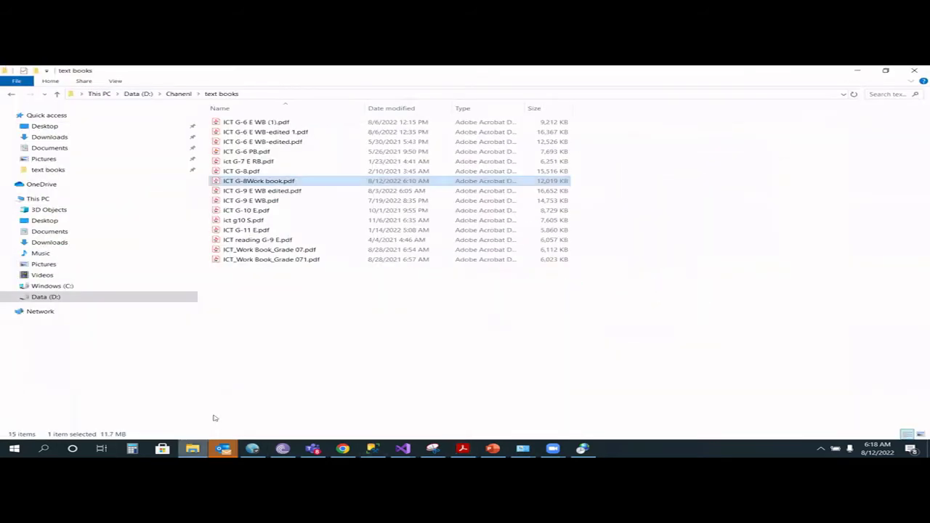
{"action": "right_click", "coordinate": [294, 183]}
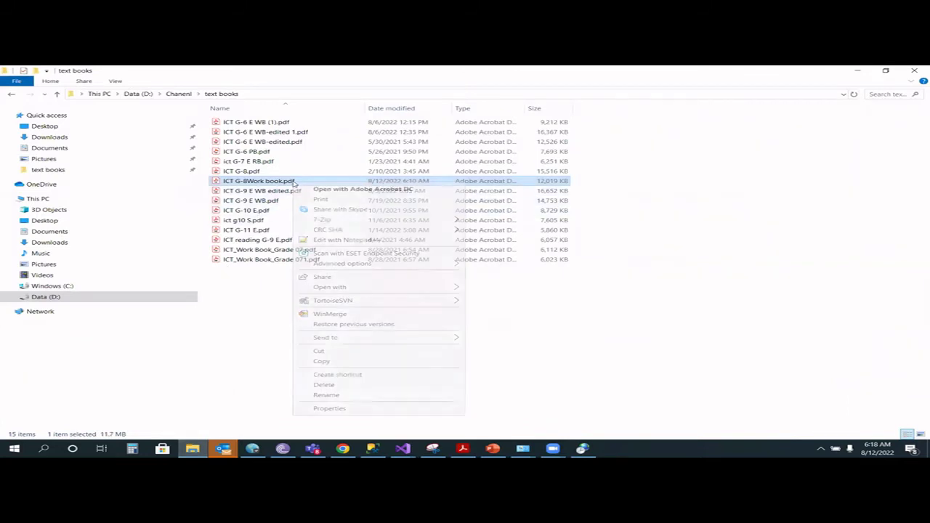
{"action": "left_click", "coordinate": [372, 411]}
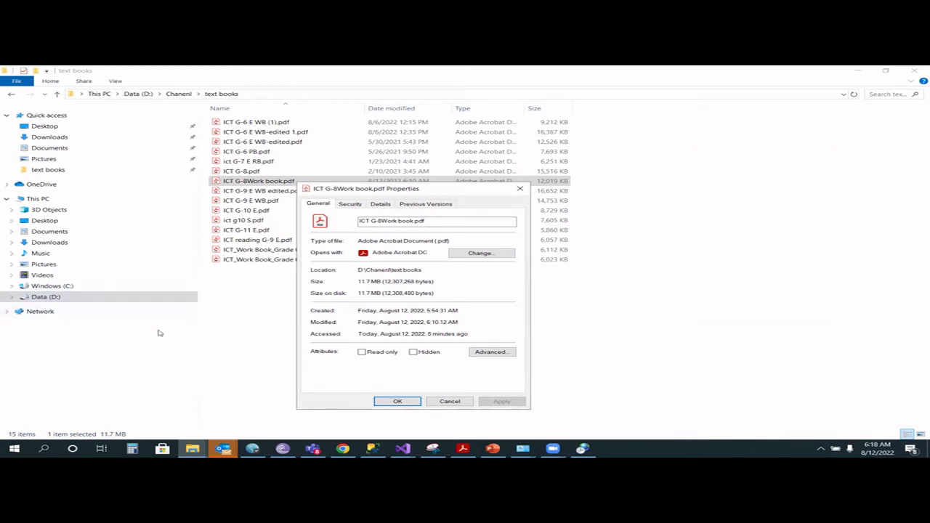
Try the Read-only and Hidden attributes for the workbook PDF and close its properties without applying them.
{"action": "left_click", "coordinate": [361, 353]}
{"action": "left_click", "coordinate": [361, 353]}
{"action": "left_click", "coordinate": [413, 353]}
{"action": "left_click", "coordinate": [361, 352]}
{"action": "left_click", "coordinate": [413, 352]}
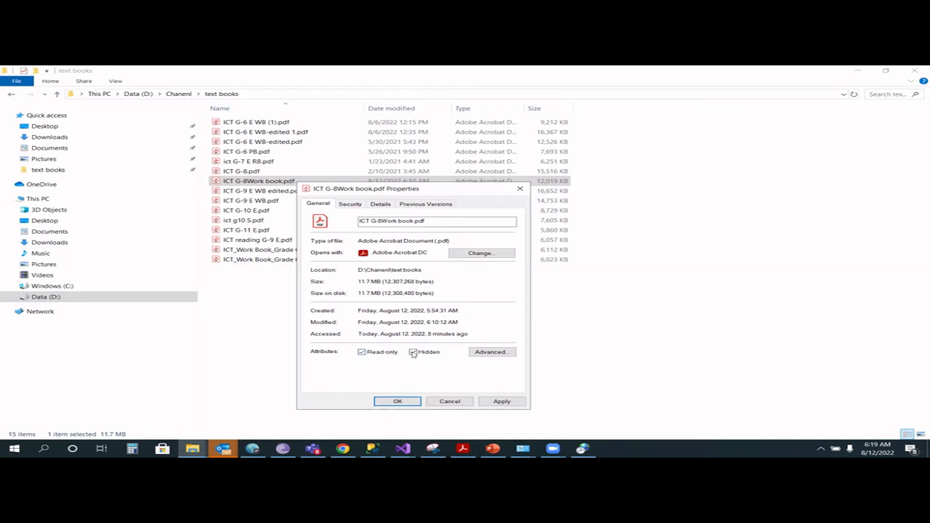
{"action": "left_click", "coordinate": [361, 352]}
{"action": "left_click", "coordinate": [520, 189]}
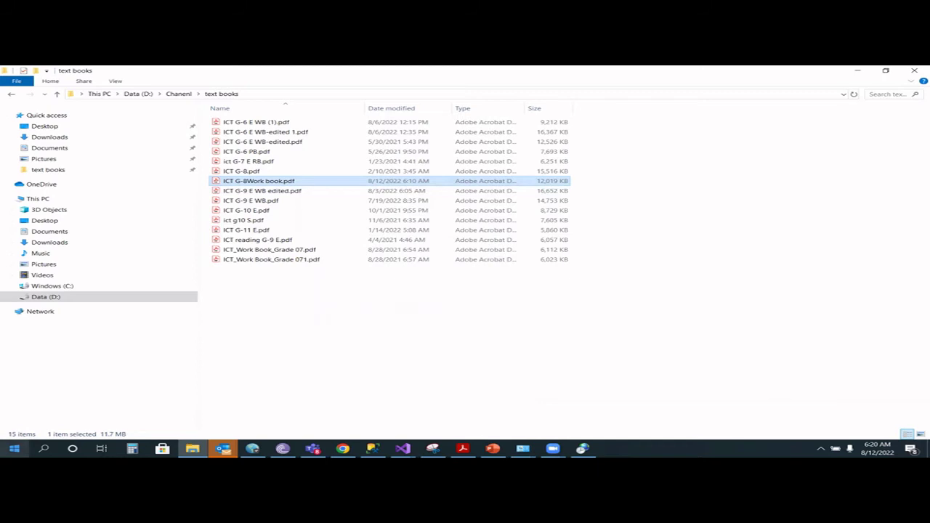
Search Windows for "file" and open a new File Explorer window at Quick access.
{"action": "left_click", "coordinate": [14, 448]}
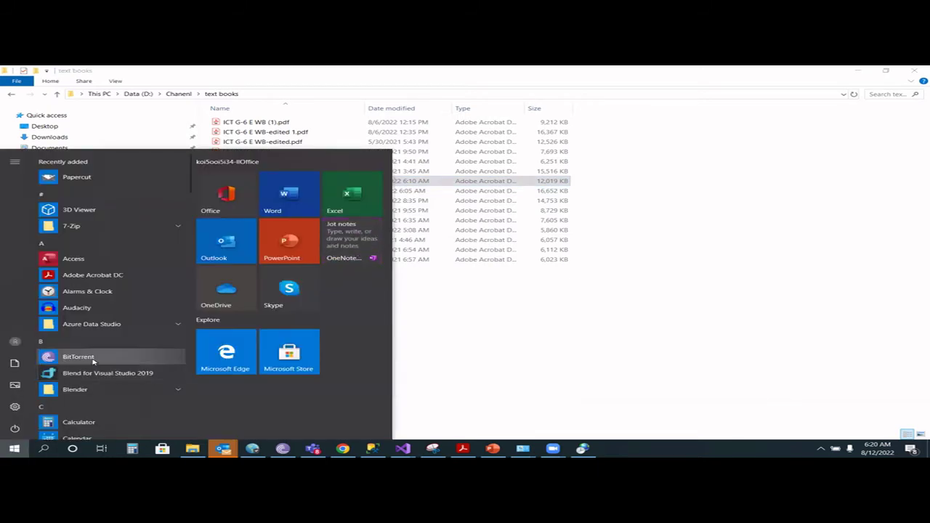
{"action": "scroll", "coordinate": [93, 361], "scroll_direction": "down", "scroll_amount": 8}
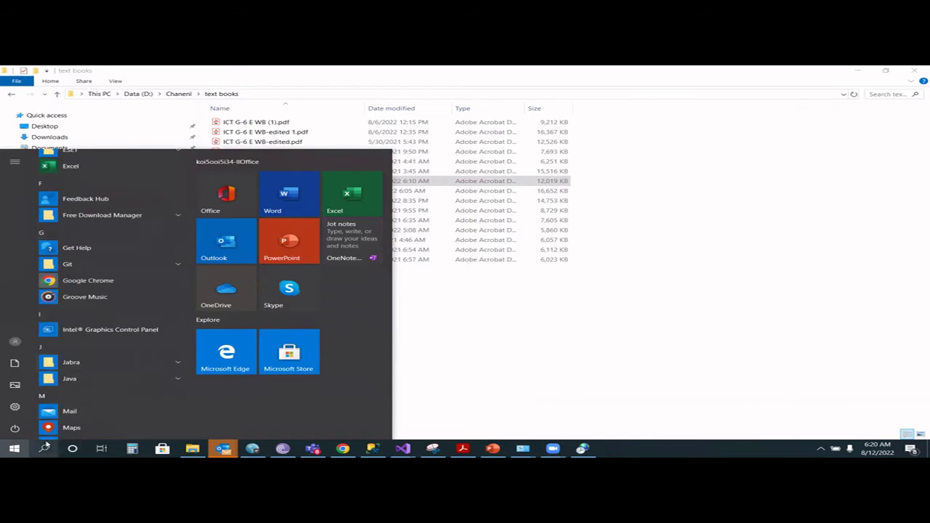
{"action": "left_click", "coordinate": [44, 447]}
{"action": "type", "text": "fi"}
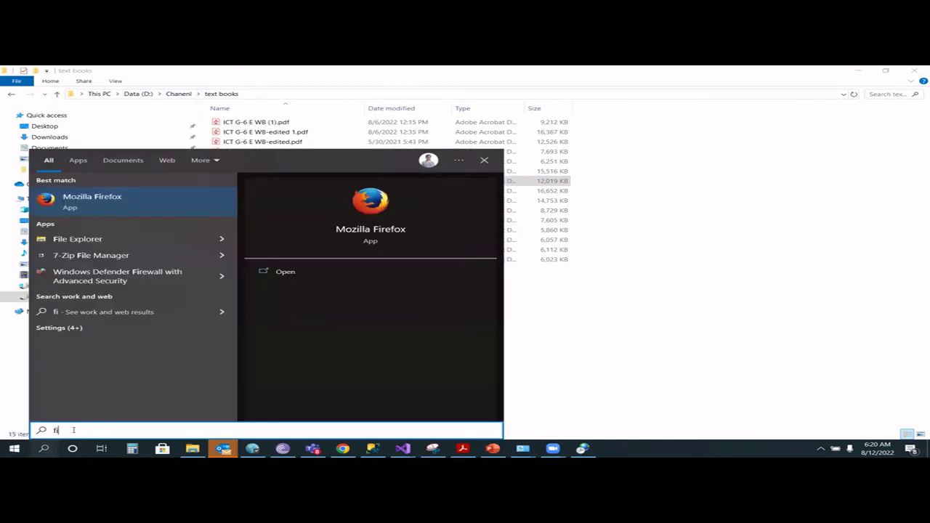
{"action": "type", "text": "le"}
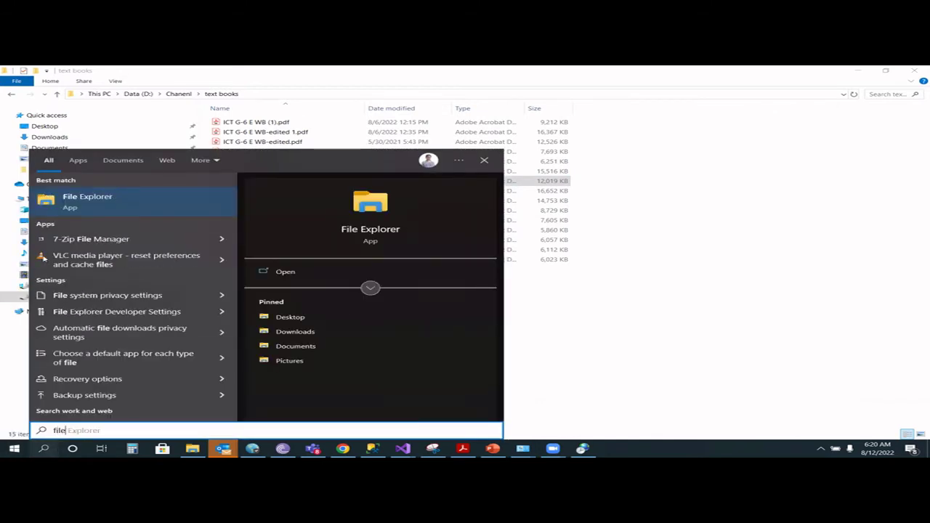
{"action": "left_click", "coordinate": [118, 212]}
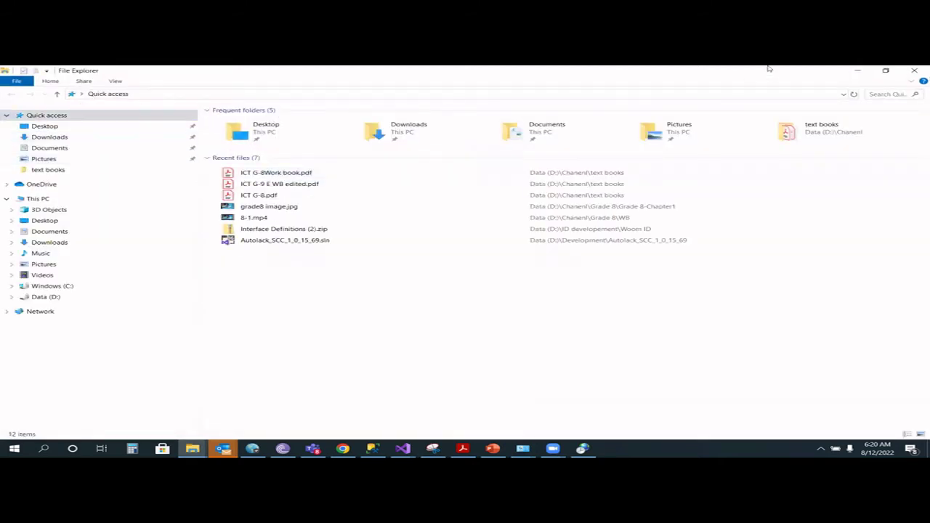
{"action": "double_click", "coordinate": [695, 73]}
{"action": "left_click", "coordinate": [707, 88]}
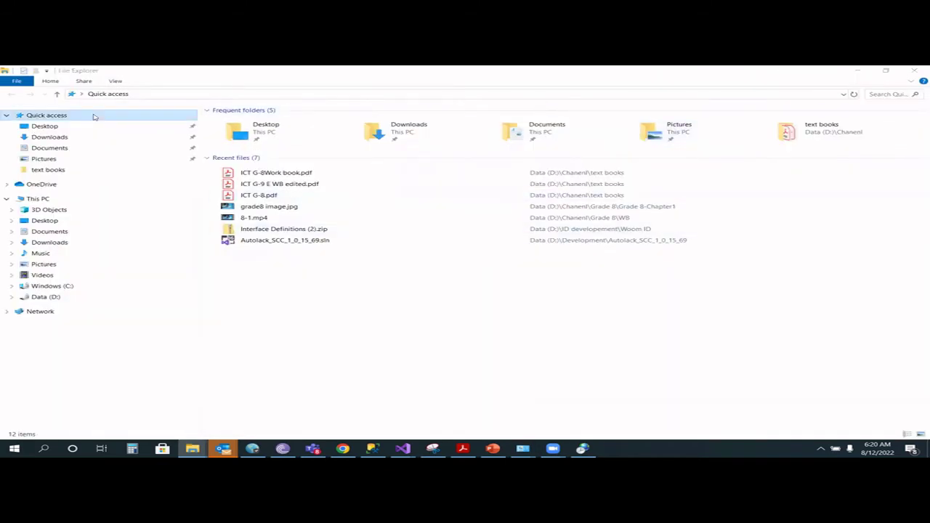
Search Quick access for docx and look through the files found.
{"action": "left_click", "coordinate": [869, 96]}
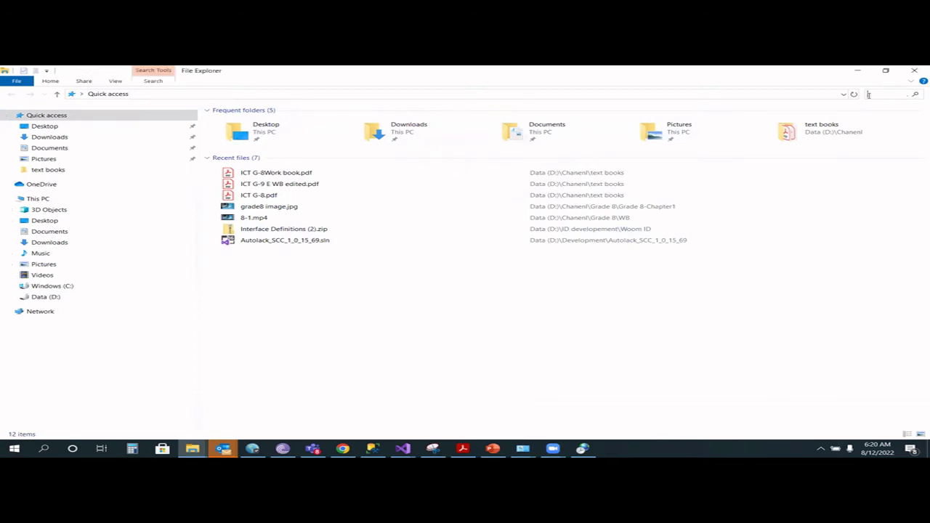
{"action": "type", "text": "docx"}
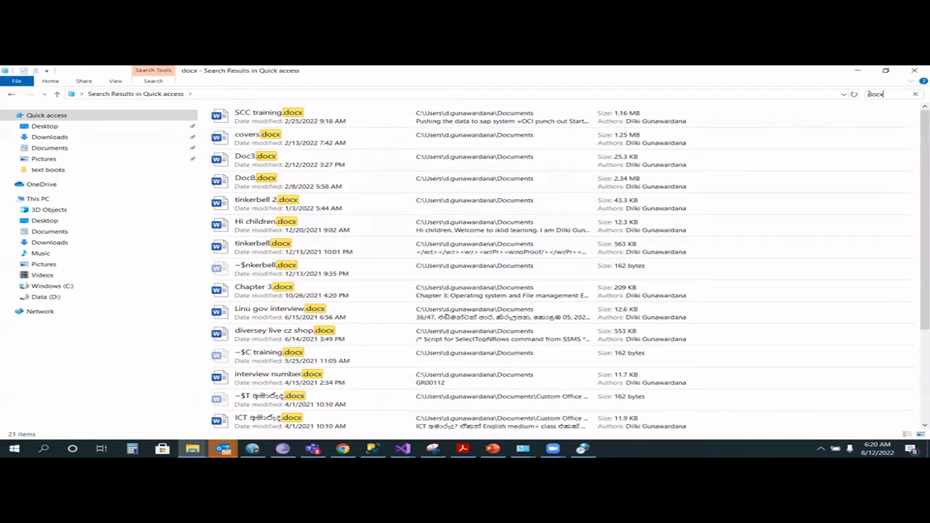
{"action": "scroll", "coordinate": [443, 240], "scroll_direction": "down", "scroll_amount": 2}
{"action": "scroll", "coordinate": [376, 314], "scroll_direction": "up", "scroll_amount": 2}
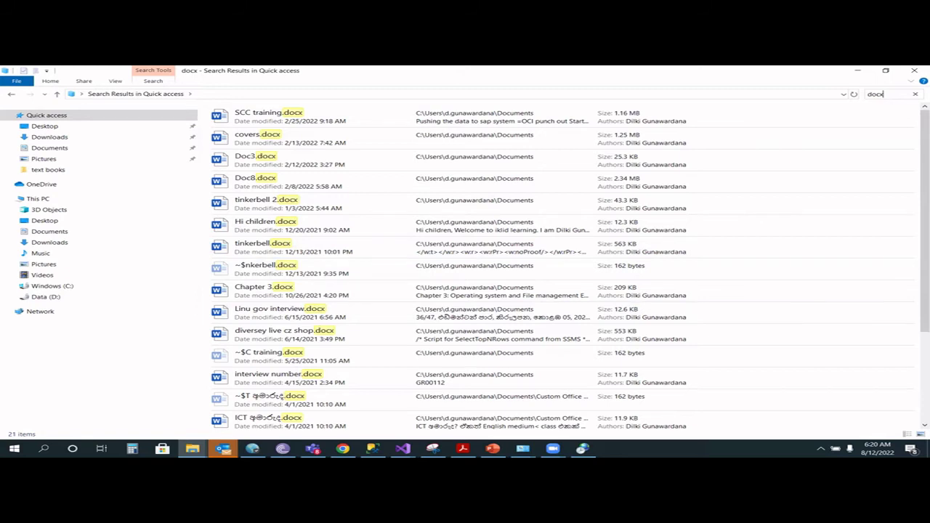
{"action": "scroll", "coordinate": [356, 370], "scroll_direction": "down", "scroll_amount": 2}
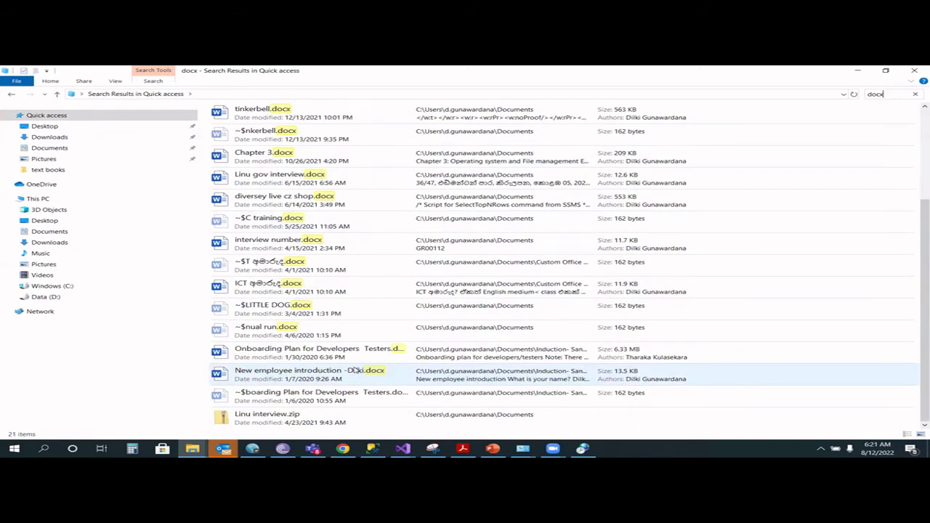
{"action": "scroll", "coordinate": [353, 368], "scroll_direction": "up", "scroll_amount": 2}
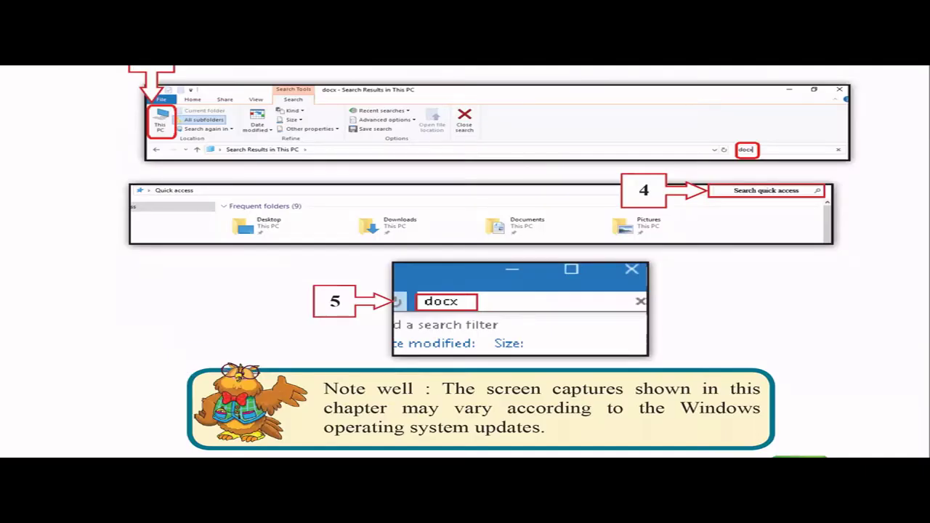
Switch to the workbook PDF and read the docx search illustrations and the note on page 9.
{"action": "scroll", "coordinate": [189, 378], "scroll_direction": "down", "scroll_amount": 2}
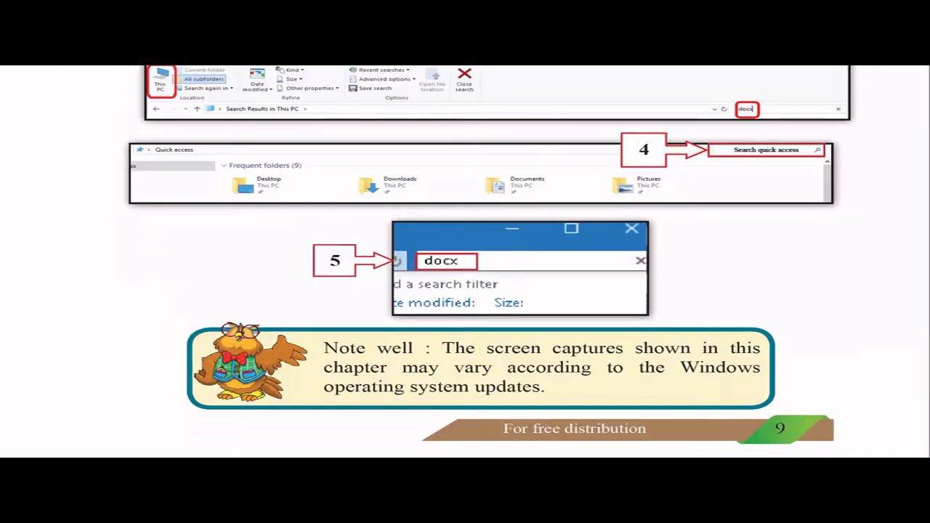